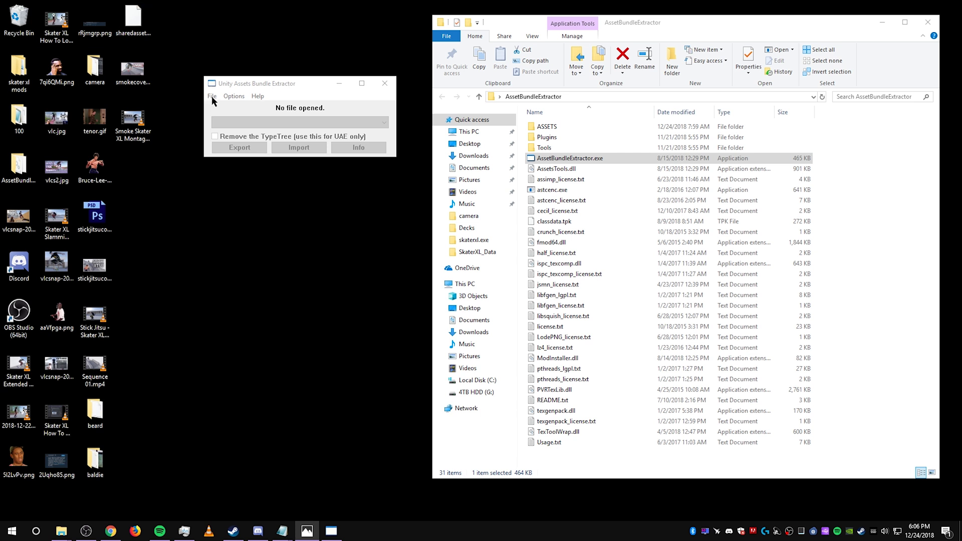
left_click(212, 96)
left_click(216, 106)
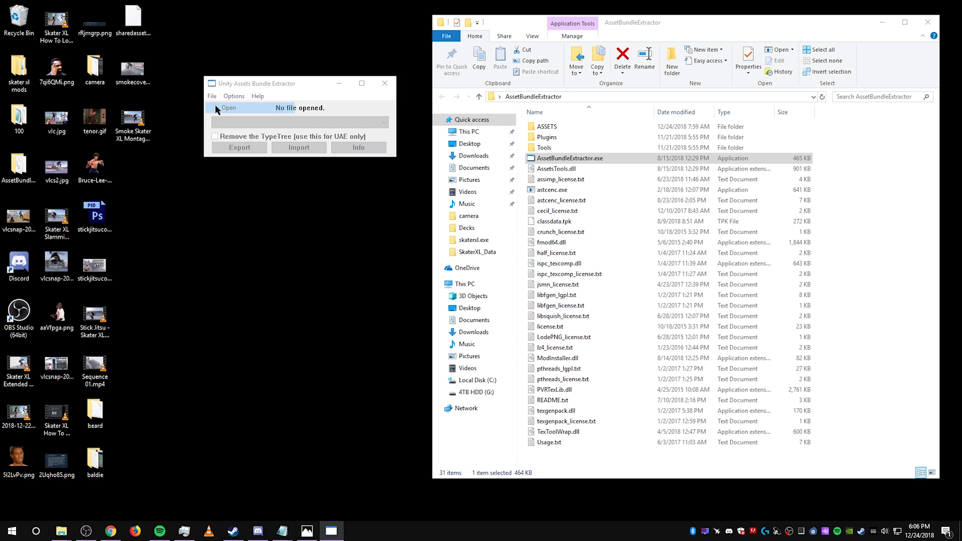
left_click(181, 206)
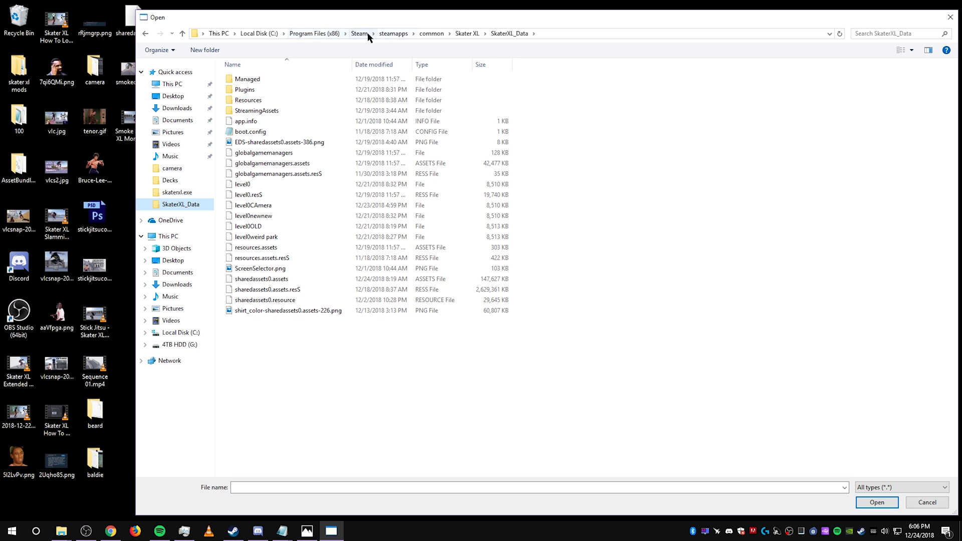
Step: Switch to Steam and browse Skater XL's local files through the game's properties
key("alt+Tab")
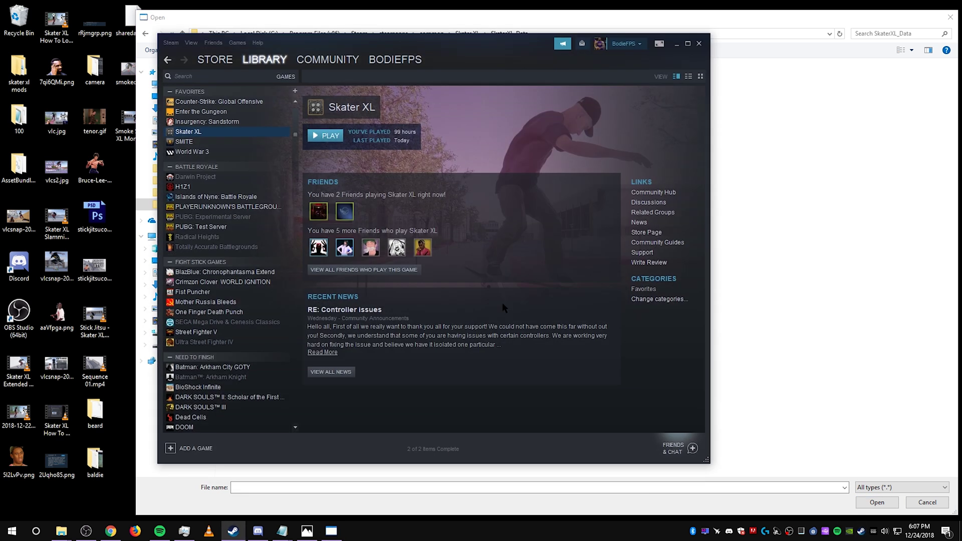
right_click(242, 132)
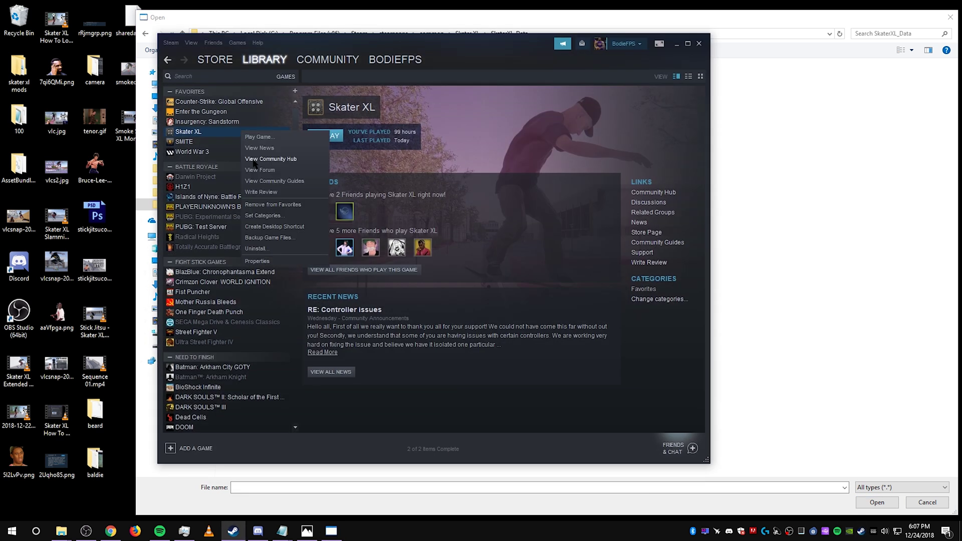
left_click(275, 260)
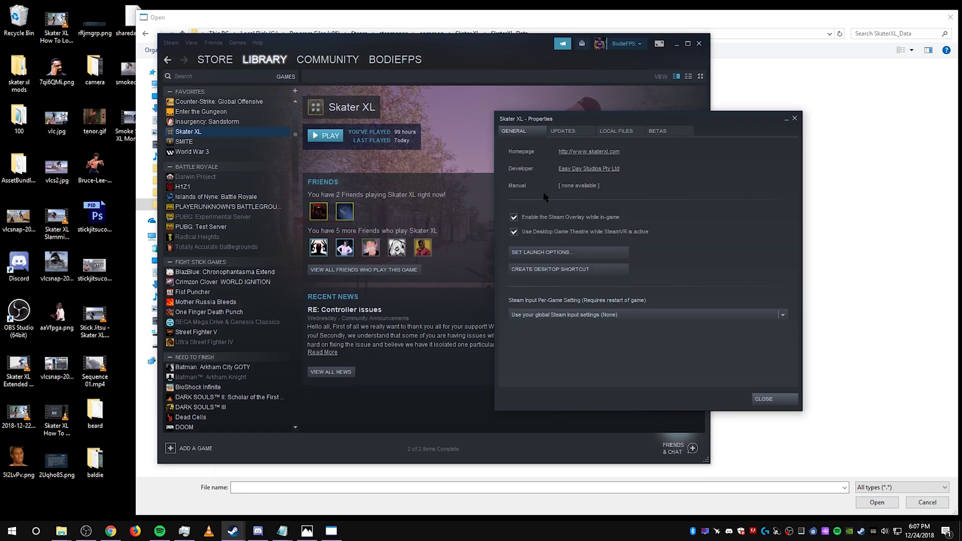
left_click(616, 131)
left_click(622, 170)
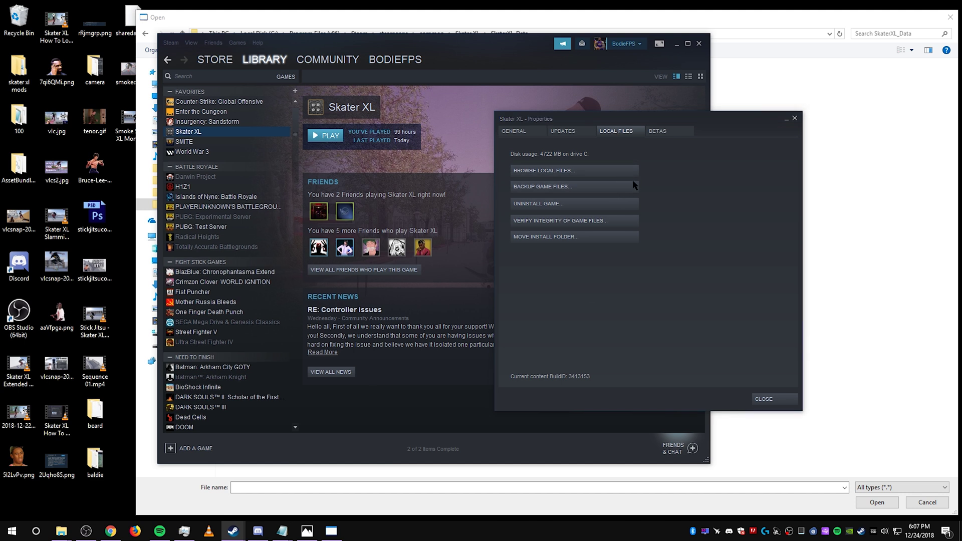
left_click_drag(762, 35, 573, 34)
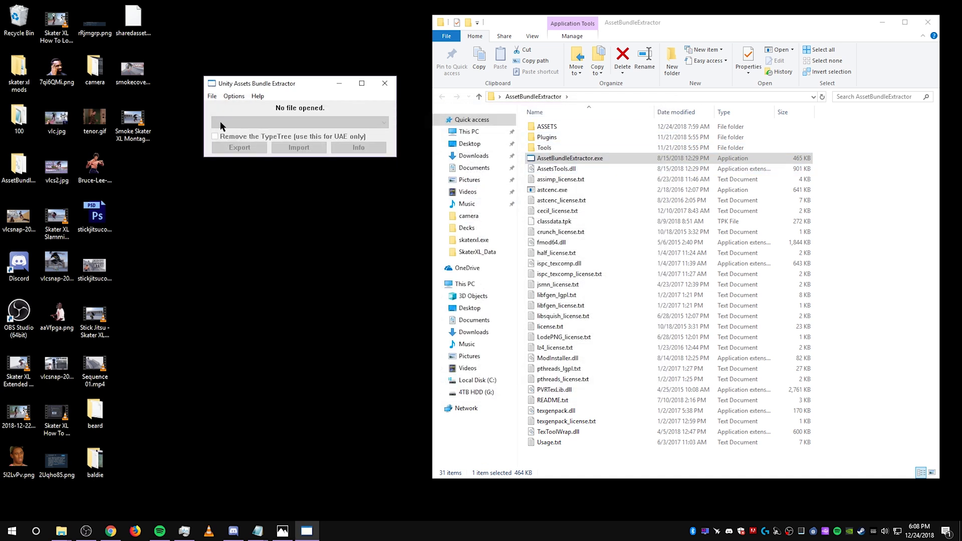
Step: Open the level0 file from the SkaterXL_Data folder inside the Skater XL game folder
left_click(212, 96)
left_click(216, 104)
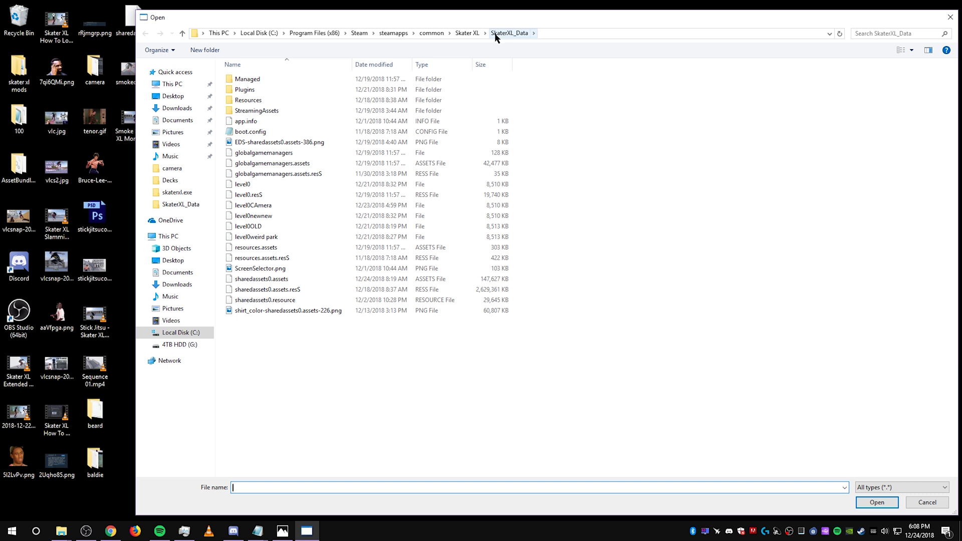
left_click(471, 33)
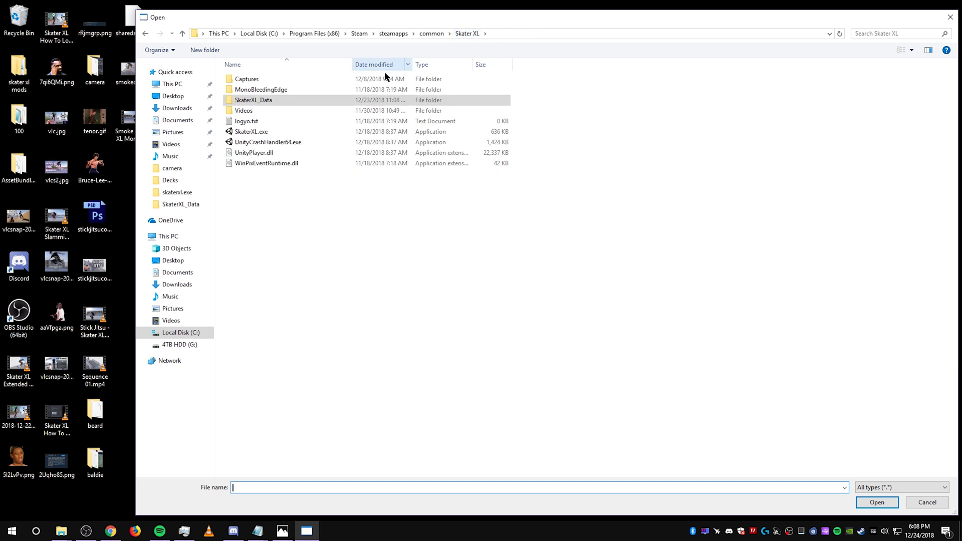
double_click(256, 100)
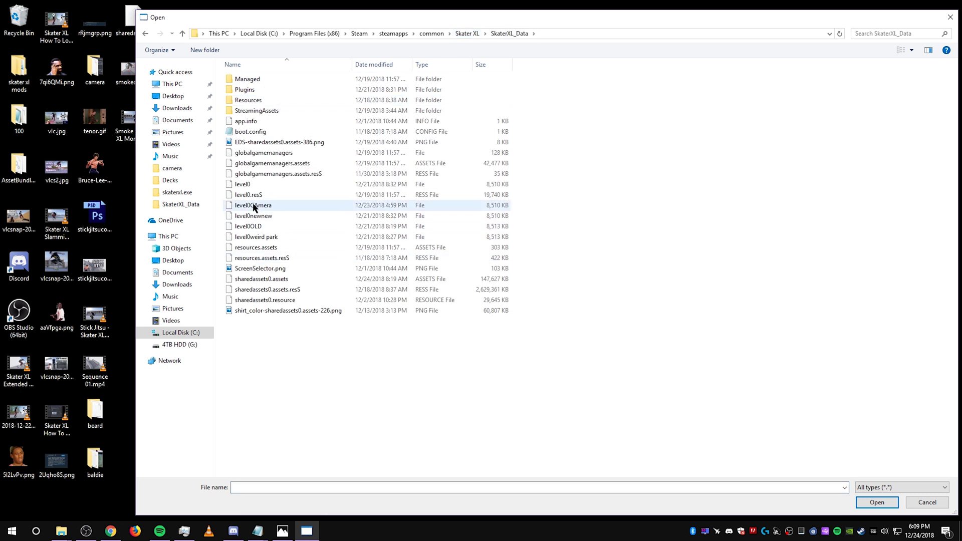
left_click(252, 184)
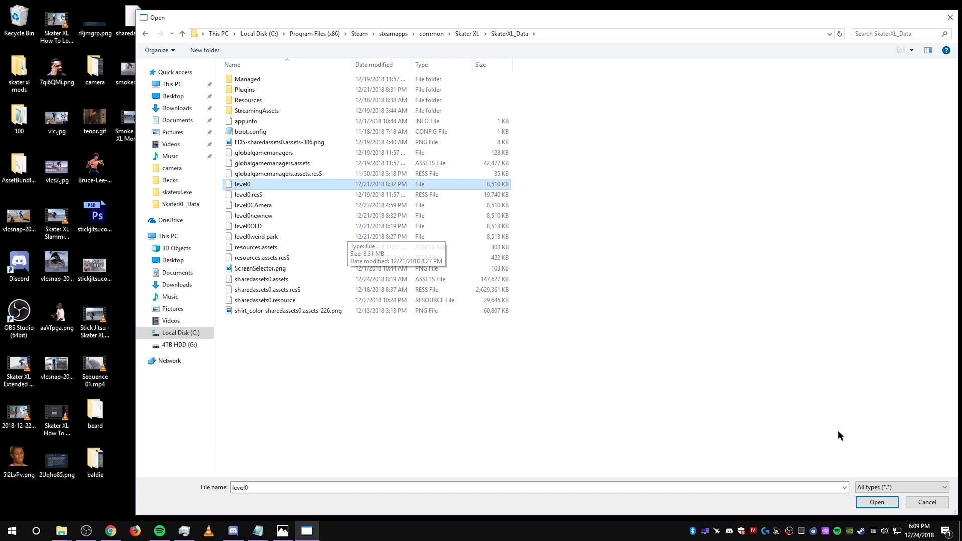
left_click(876, 503)
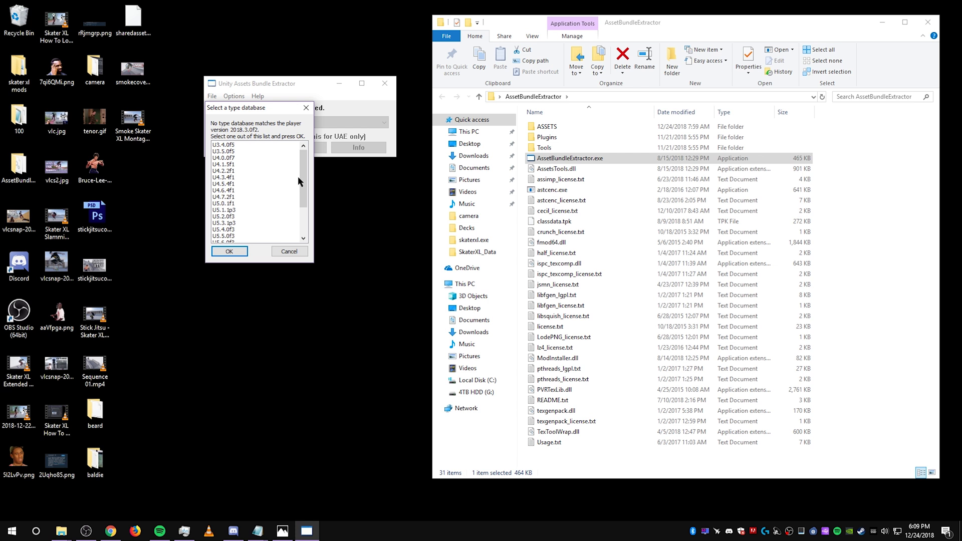
Step: Choose U2018.2.2f1 as the type database for the level0 file
scroll(298, 176, "down", 4)
left_click(240, 236)
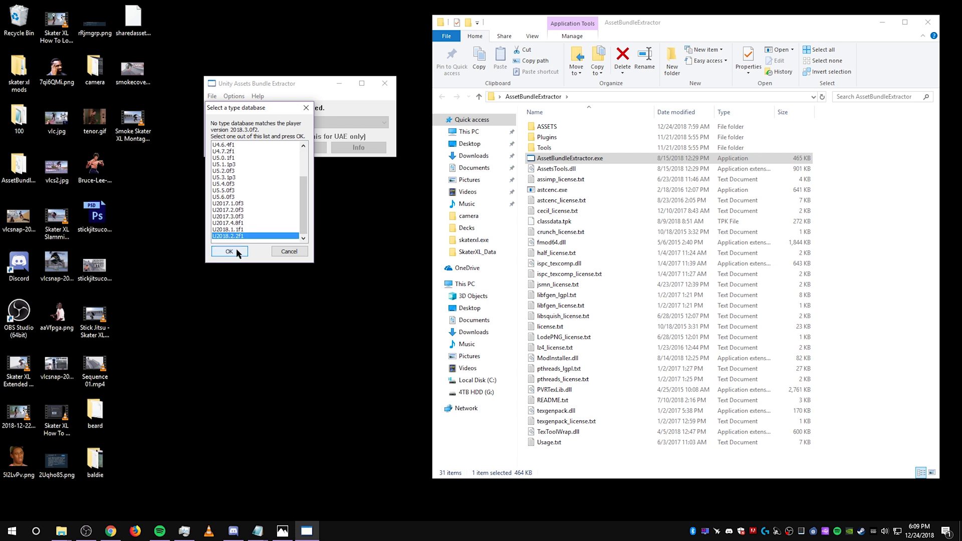
left_click(236, 251)
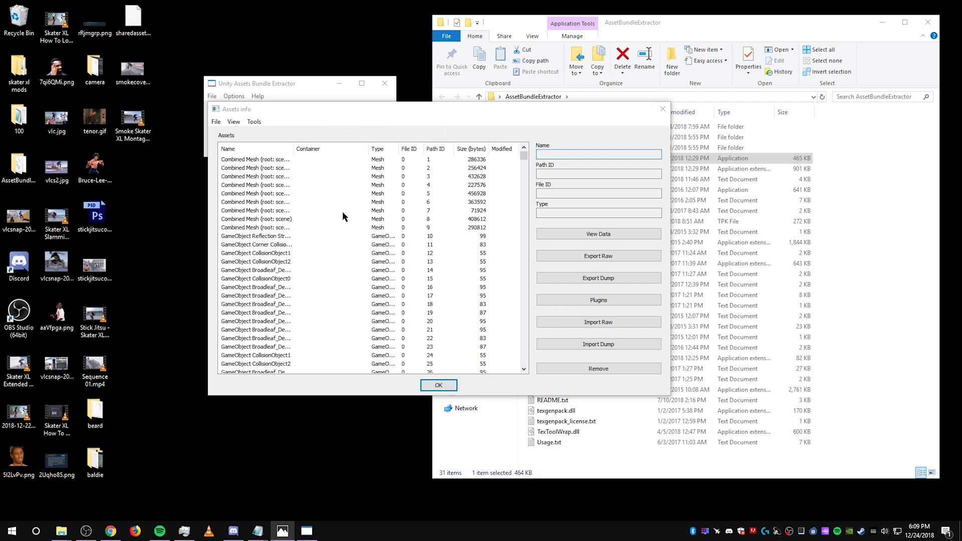
Step: Find the GameObject Photo Cam asset with path ID 14619 and export its text dump to the Desktop under the suggested name
scroll(456, 191, "down", 20)
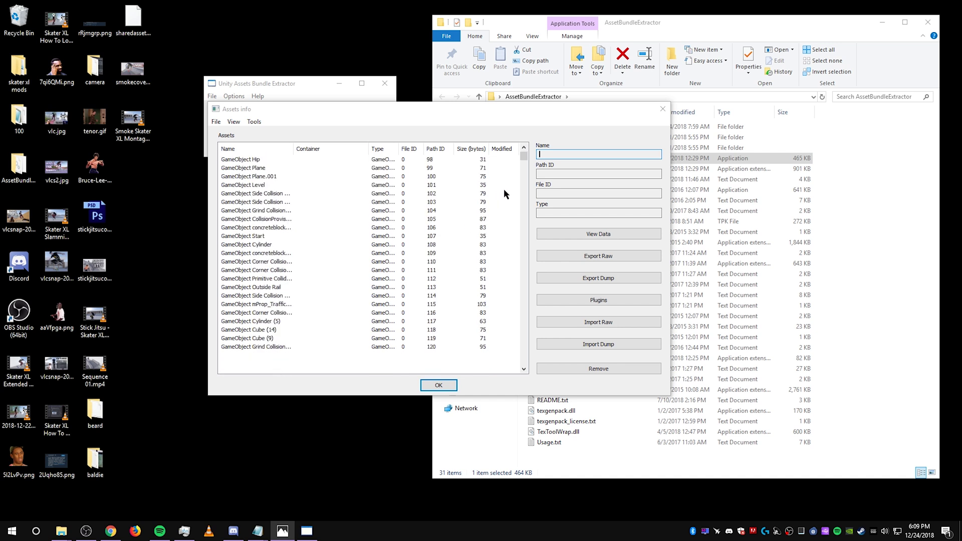
scroll(471, 193, "down", 20)
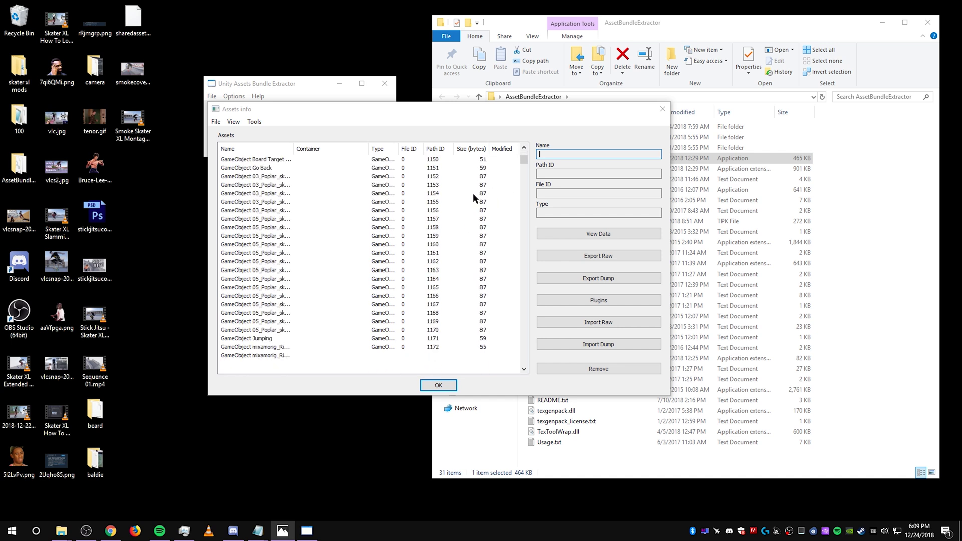
scroll(471, 196, "down", 20)
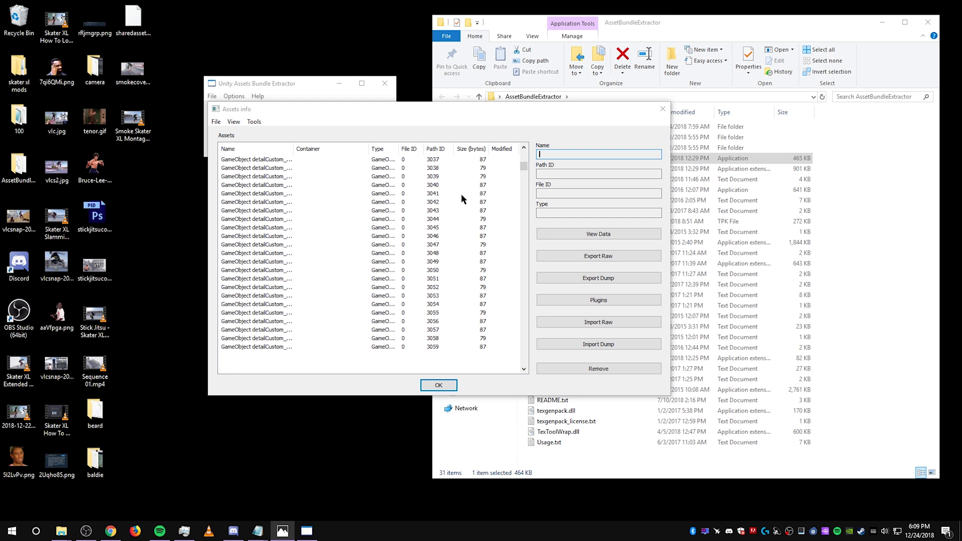
scroll(461, 196, "down", 20)
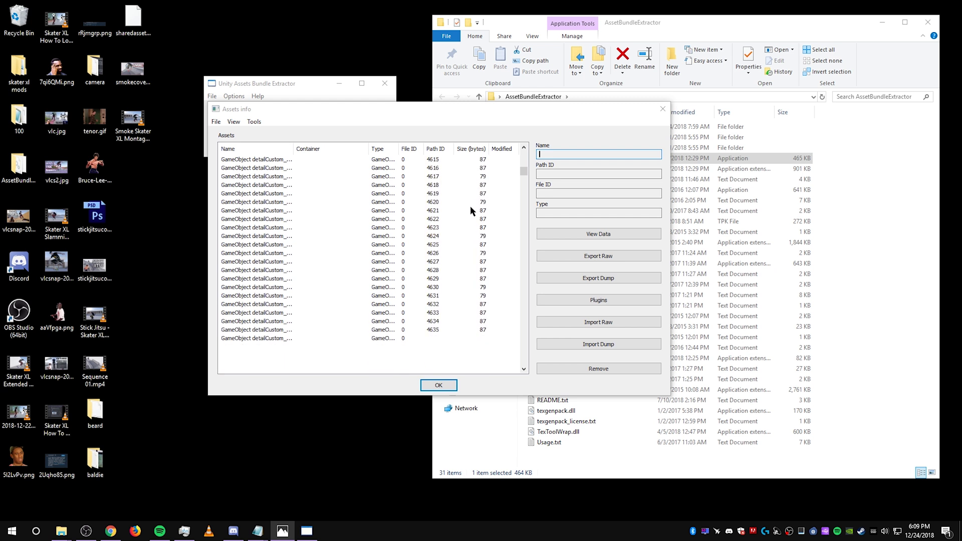
left_click_drag(523, 172, 522, 206)
scroll(473, 231, "down", 20)
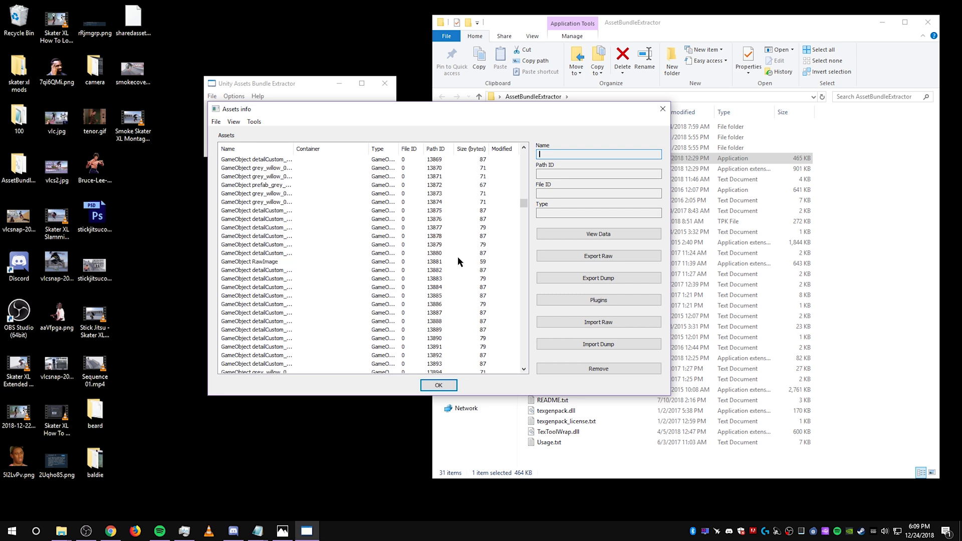
scroll(453, 266, "down", 20)
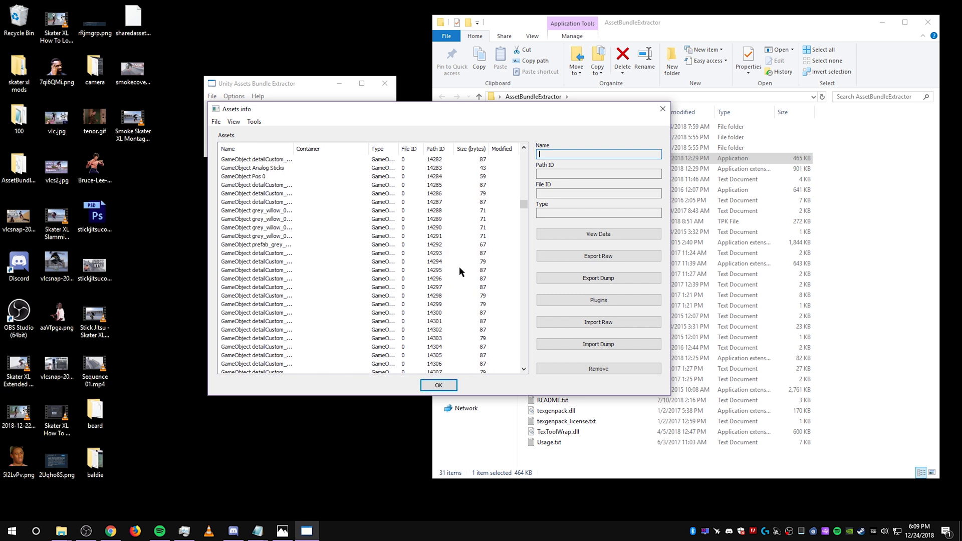
scroll(459, 260, "down", 20)
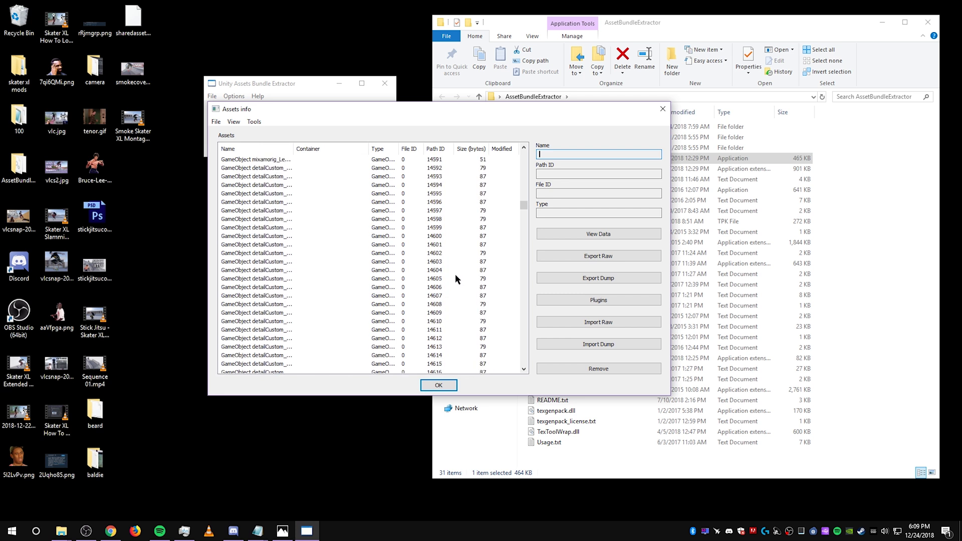
scroll(441, 291, "down", 1)
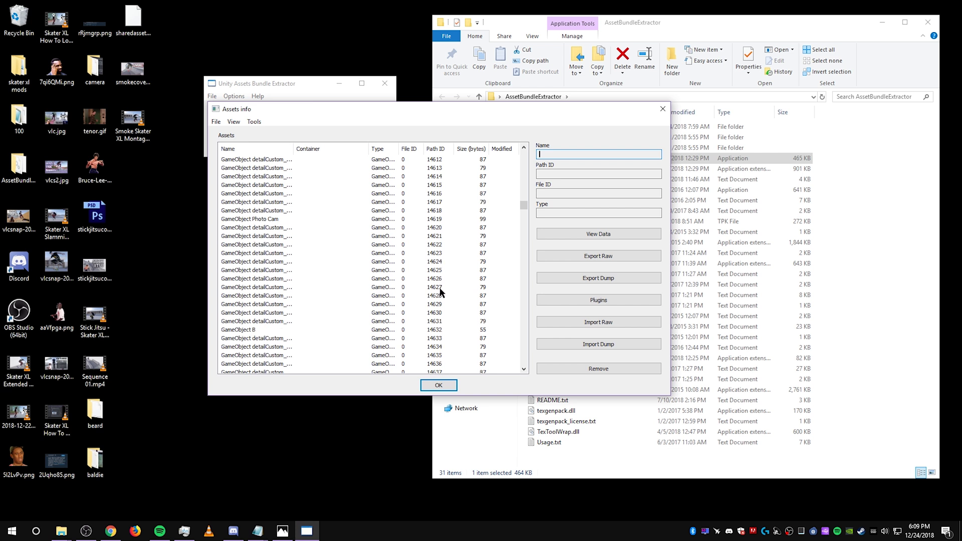
scroll(444, 287, "up", 2)
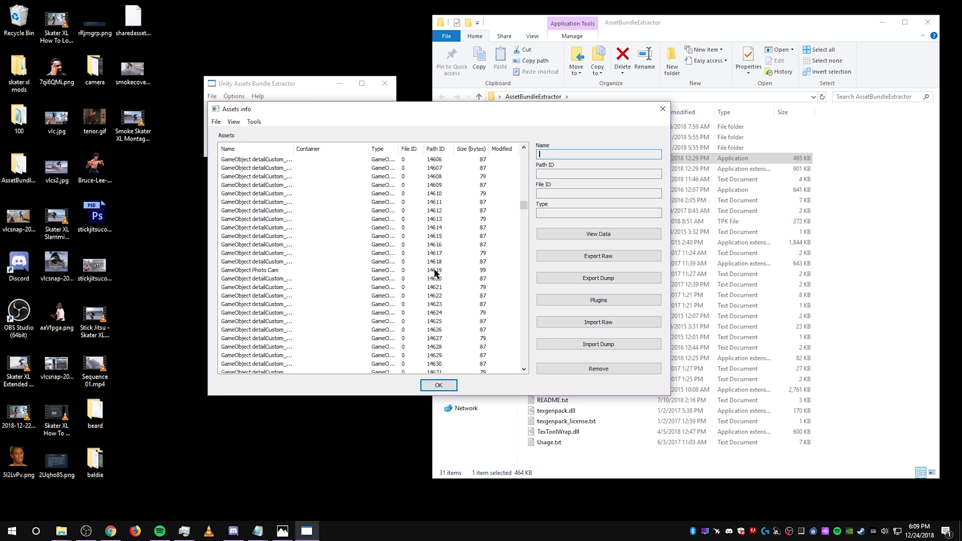
left_click(258, 270)
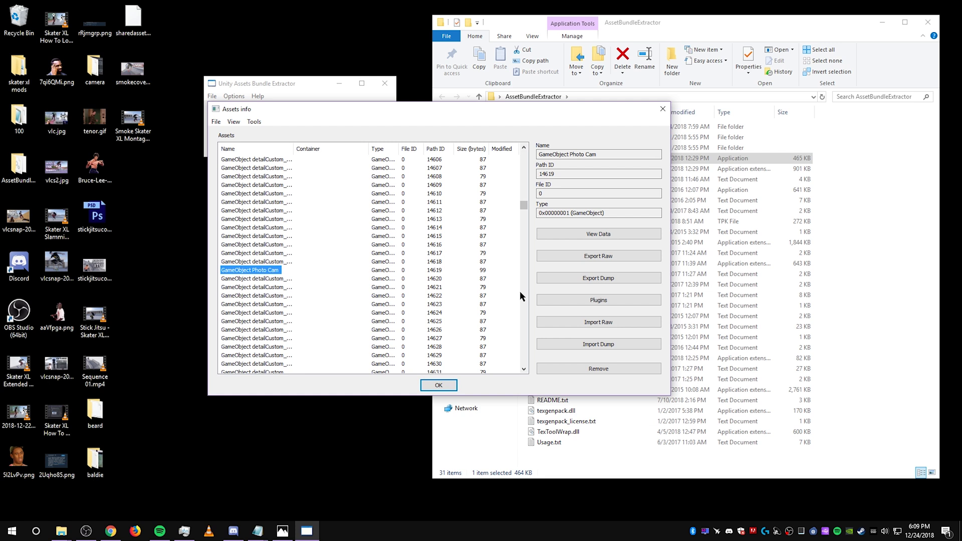
left_click(621, 278)
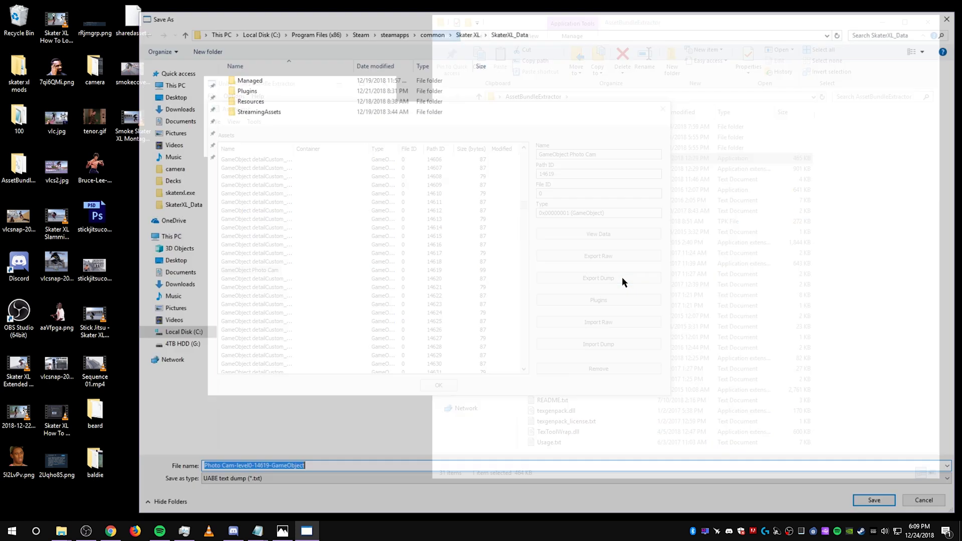
left_click(172, 96)
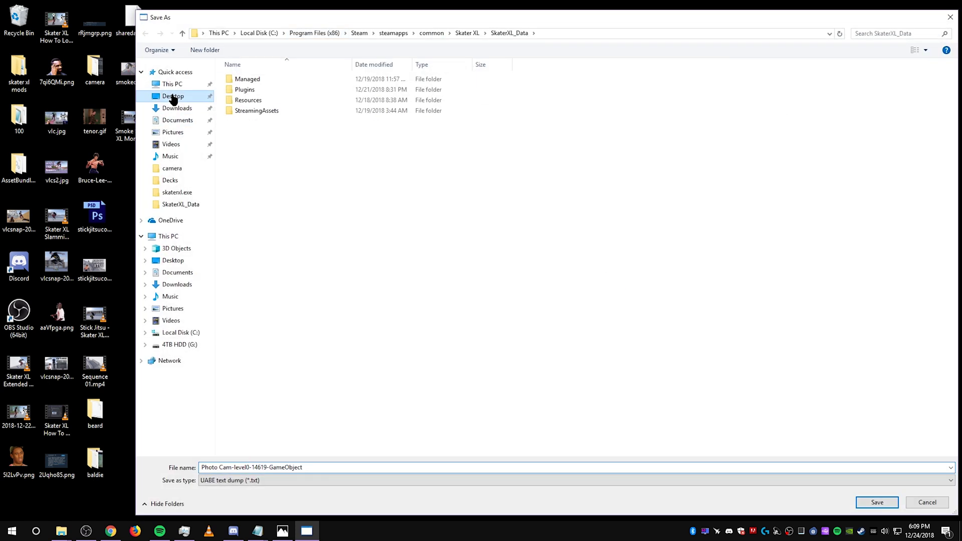
left_click(886, 503)
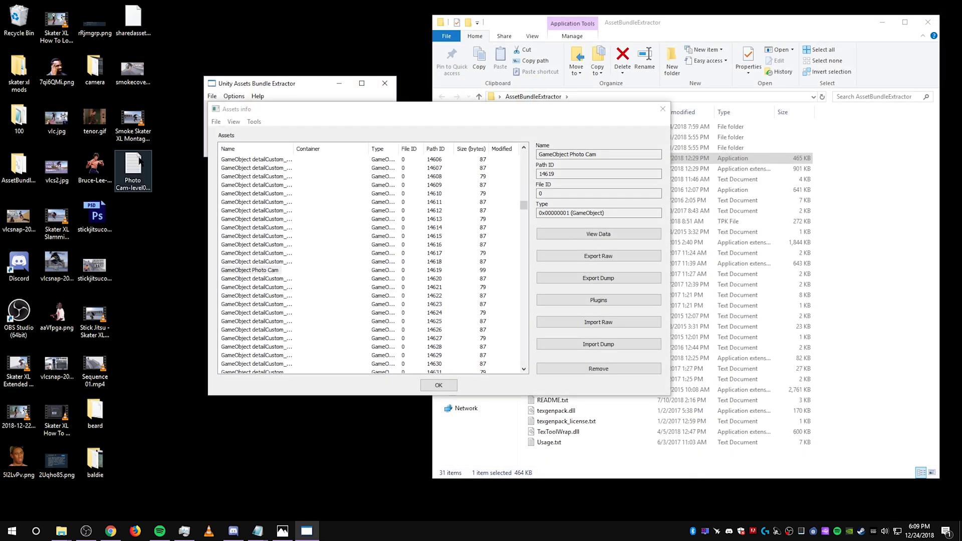
Step: Open the exported Photo Cam dump from the desktop, set m_IsActive to true, save the file and close it
double_click(142, 164)
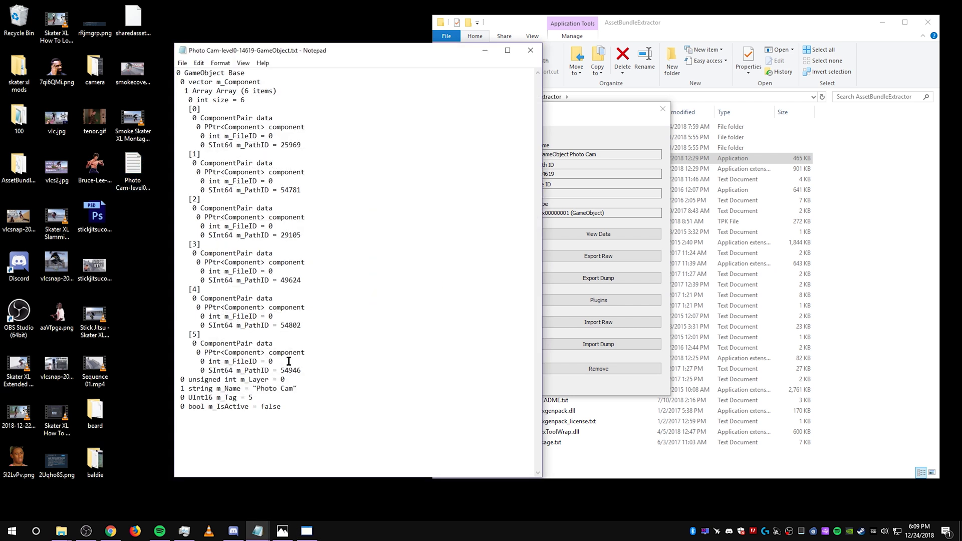
left_click_drag(283, 406, 261, 407)
left_click_drag(376, 402, 261, 406)
type("true")
left_click(182, 63)
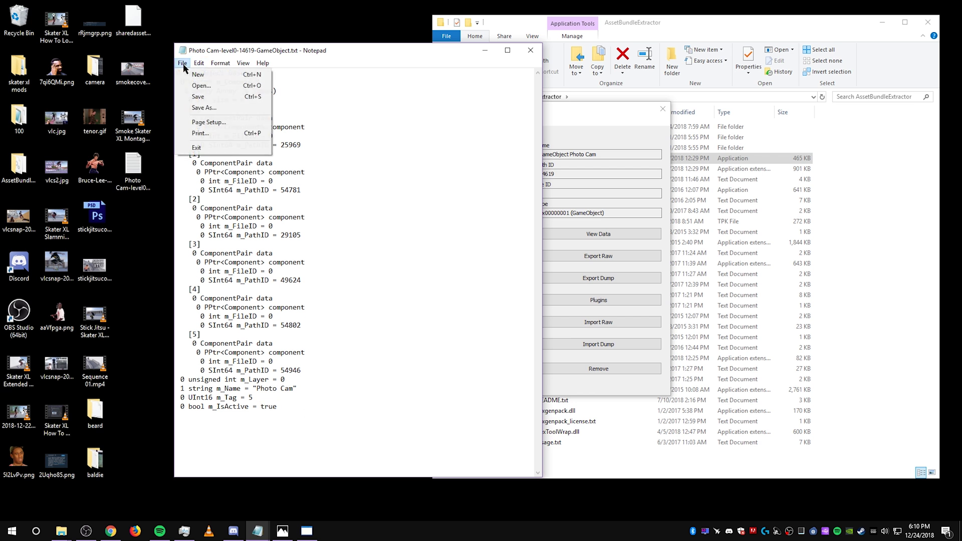
left_click(224, 97)
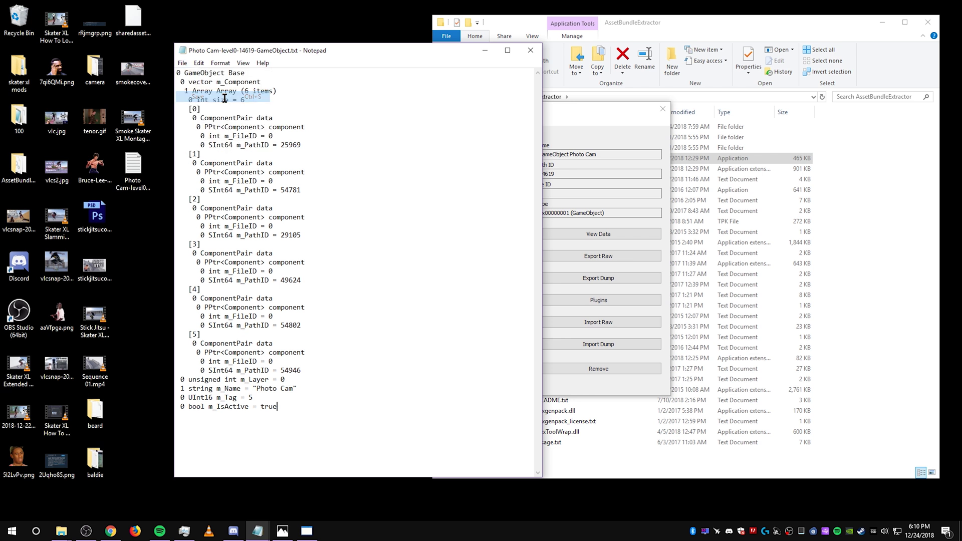
left_click(525, 55)
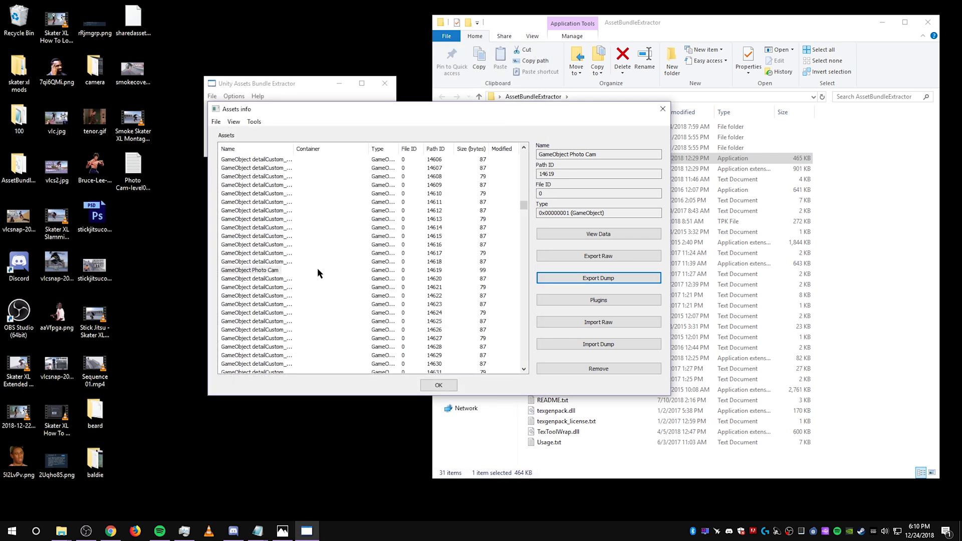
Step: Import the edited dump Photo Cam-level0-14619-GameObject.txt into the GameObject Photo Cam asset
left_click(258, 271)
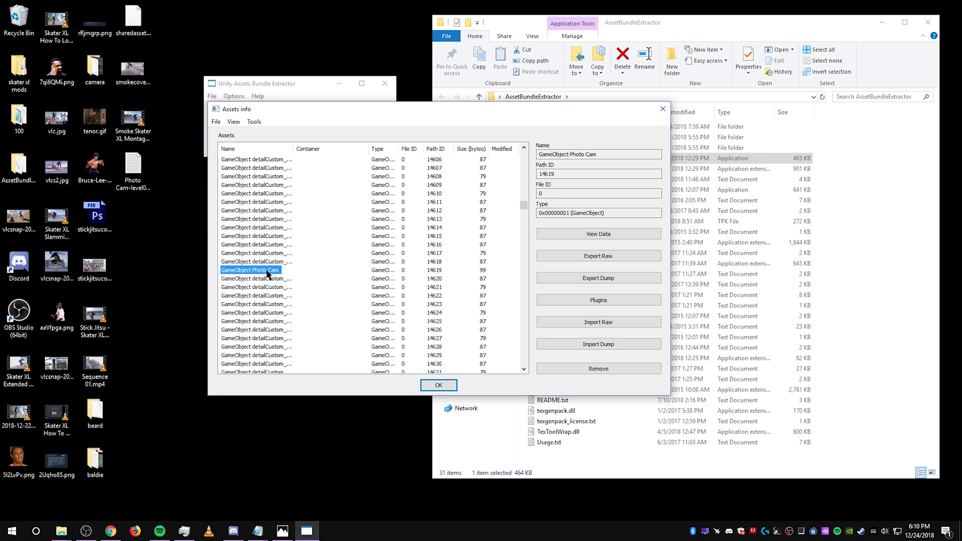
left_click(612, 348)
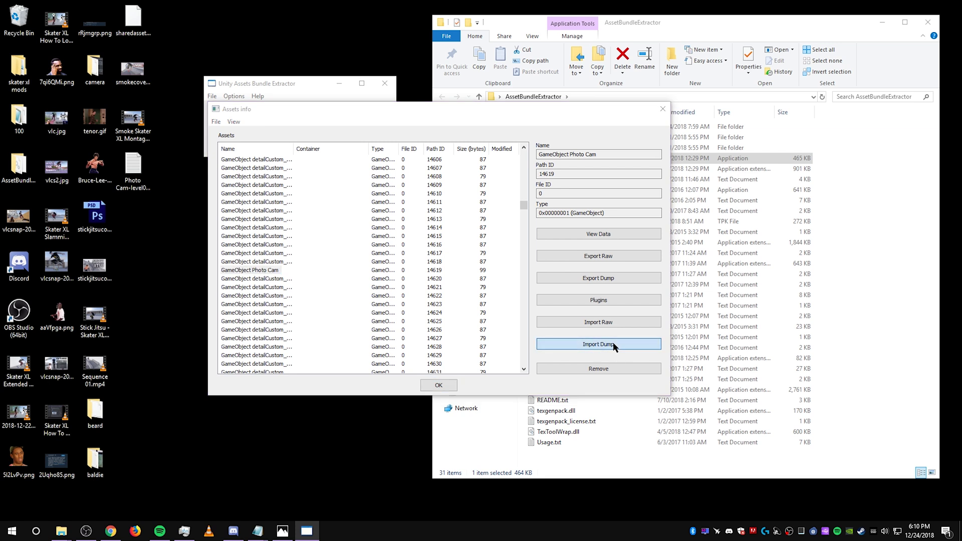
left_click(603, 139)
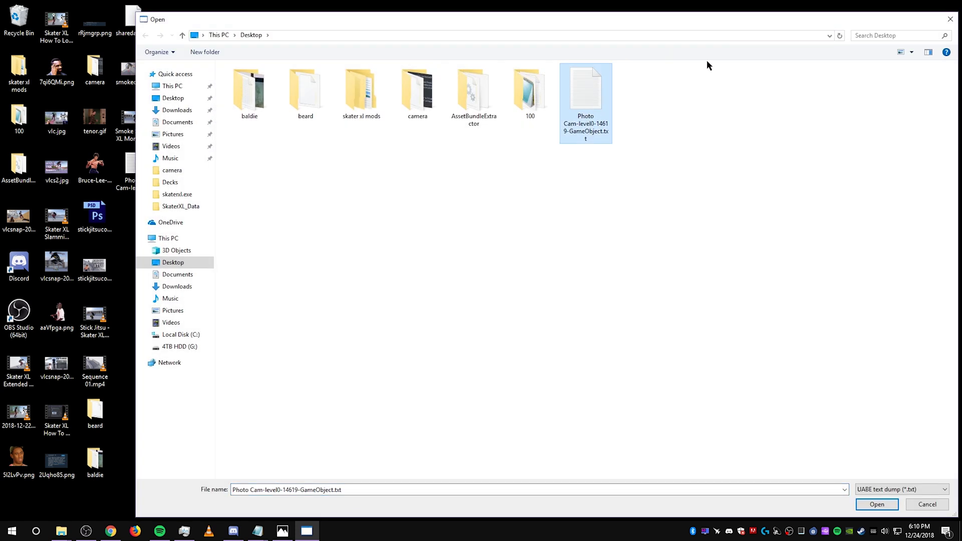
left_click(878, 504)
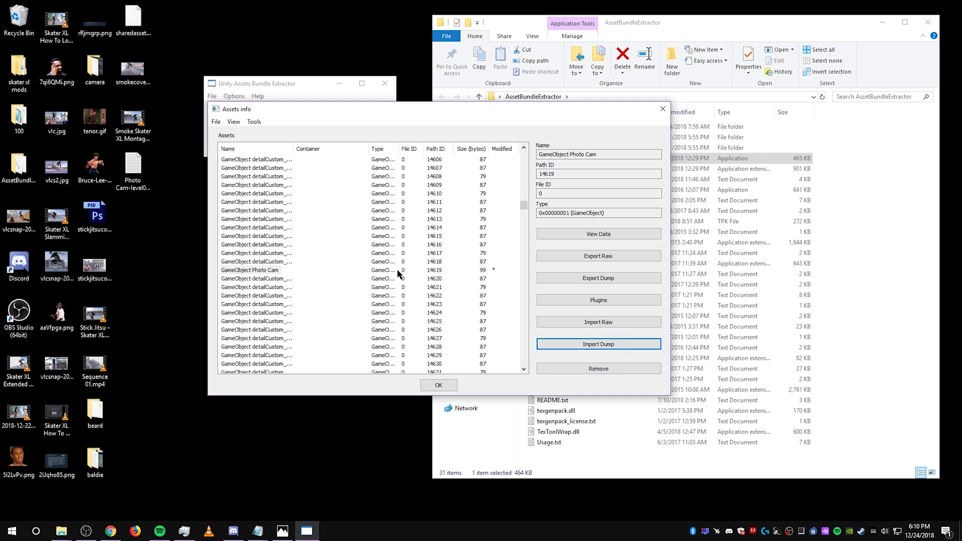
Step: Close the asset list, accept saving the changes, and save the modified assets file to the Desktop as level0
left_click(438, 385)
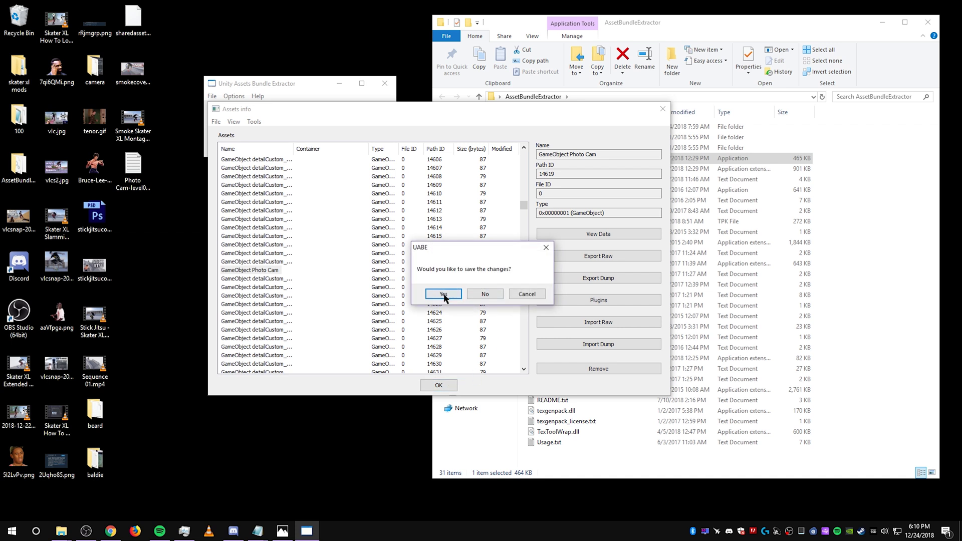
left_click(444, 295)
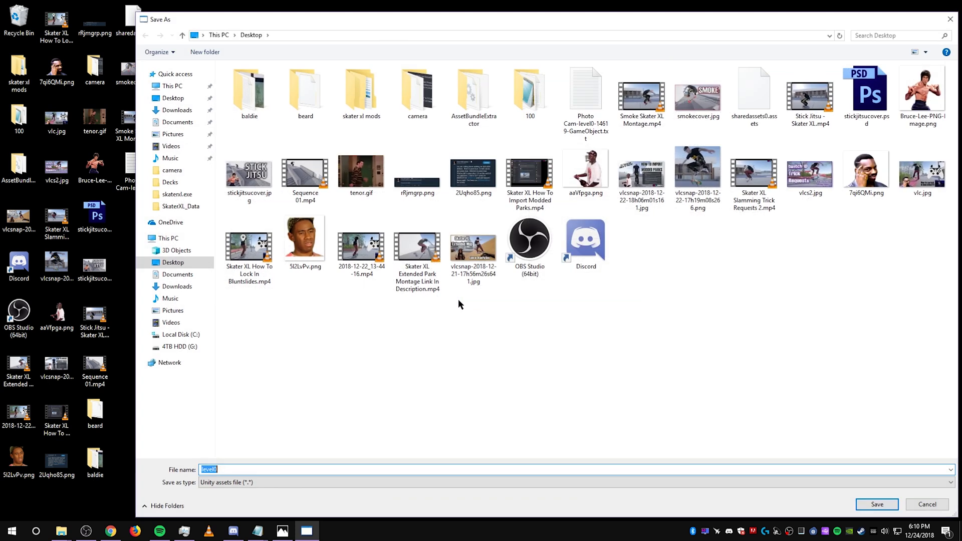
left_click(175, 98)
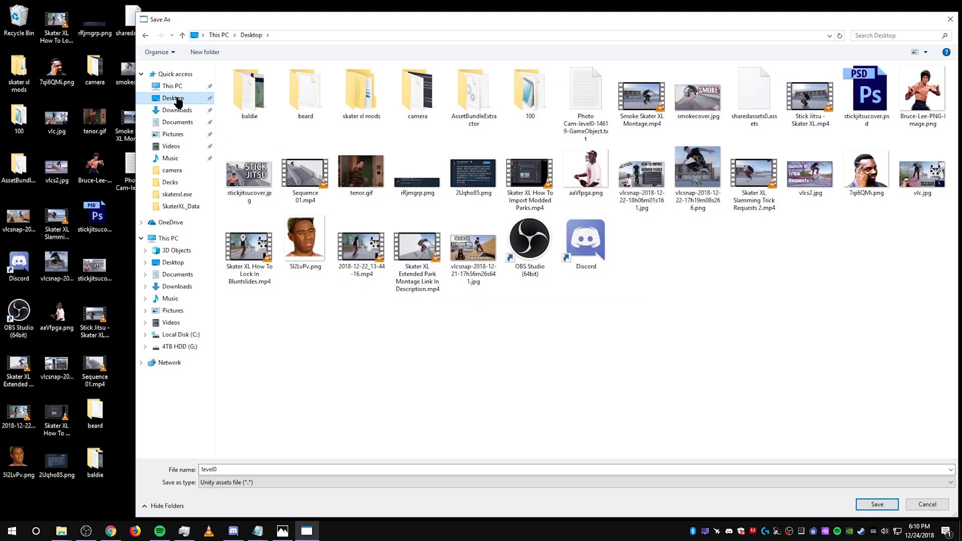
left_click(876, 505)
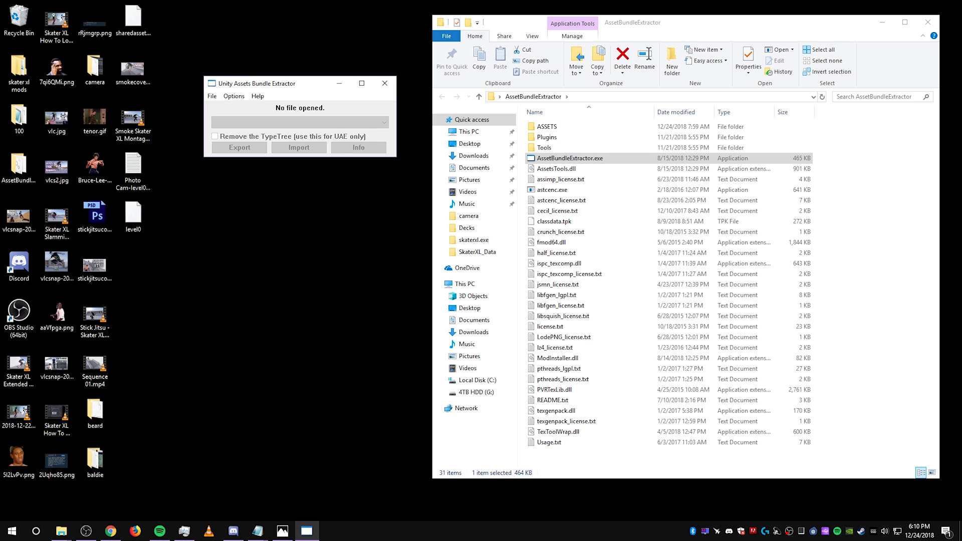
Step: Copy the modified level0 file from the desktop and paste it into the game's SkaterXL_Data folder
key("alt+Tab")
left_click(134, 215)
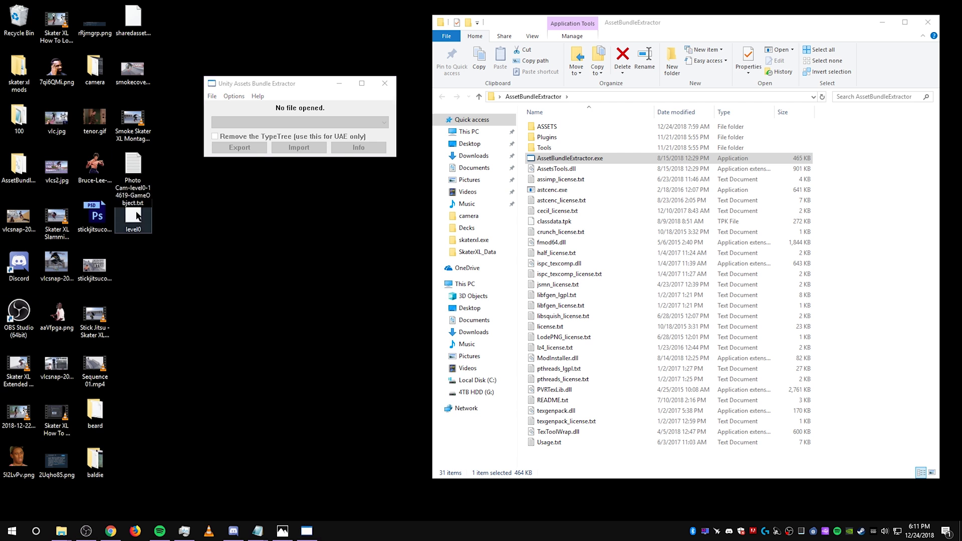
right_click(134, 215)
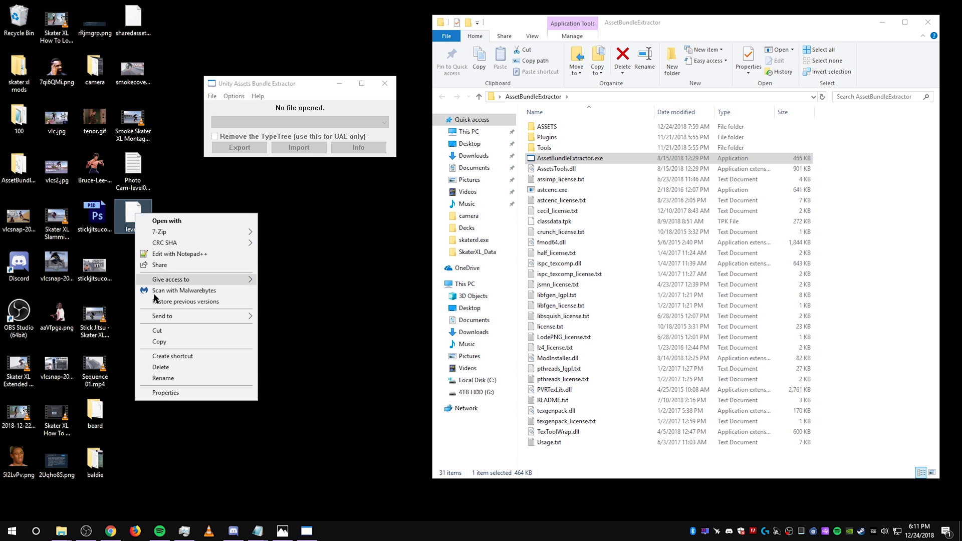
left_click(150, 342)
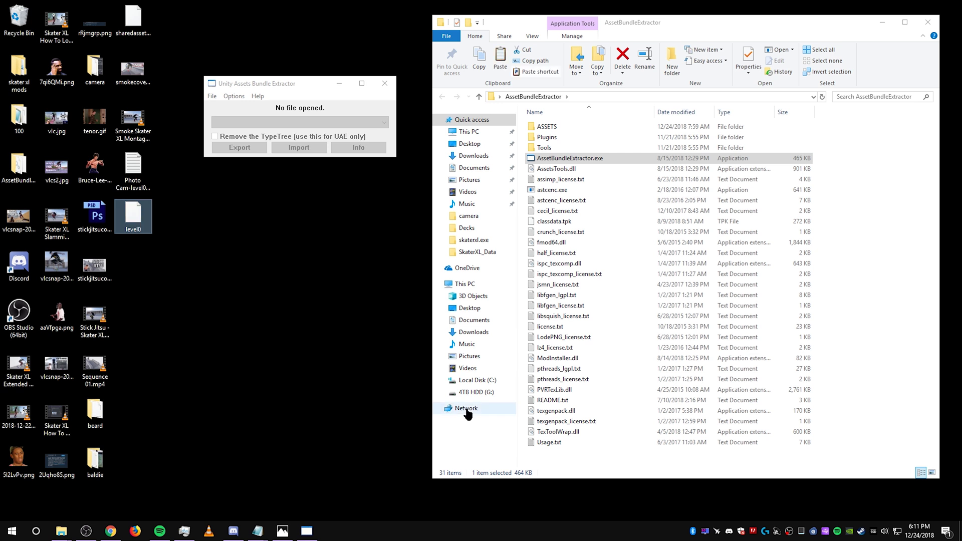
left_click(496, 253)
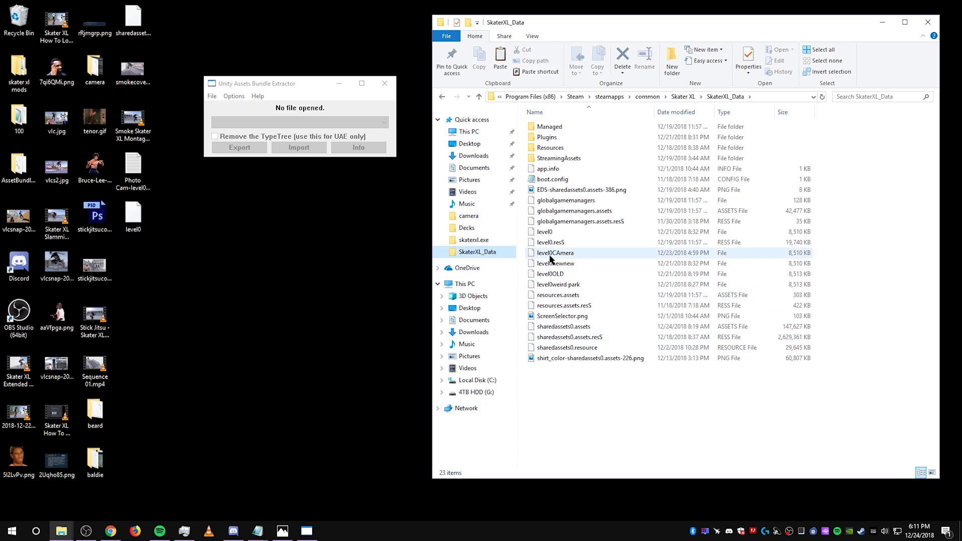
right_click(560, 385)
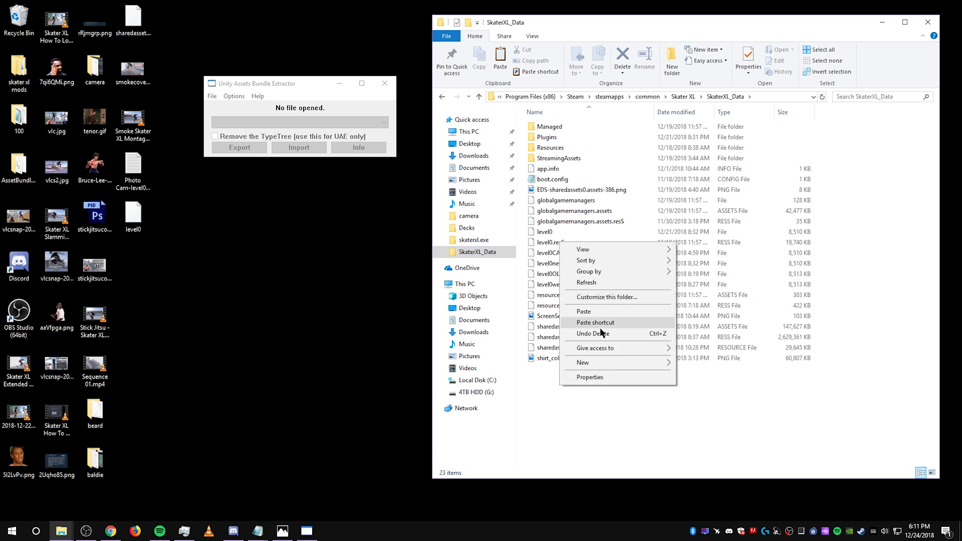
left_click(598, 310)
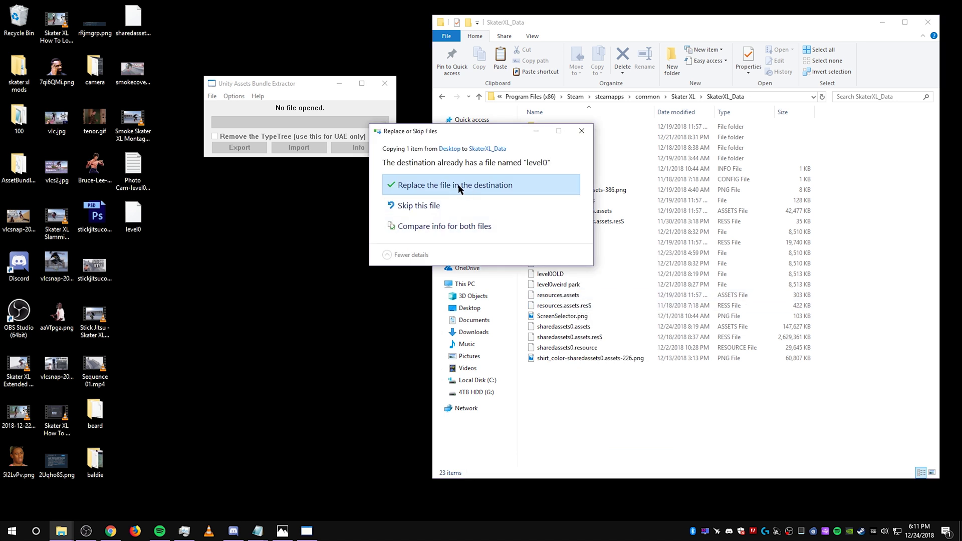